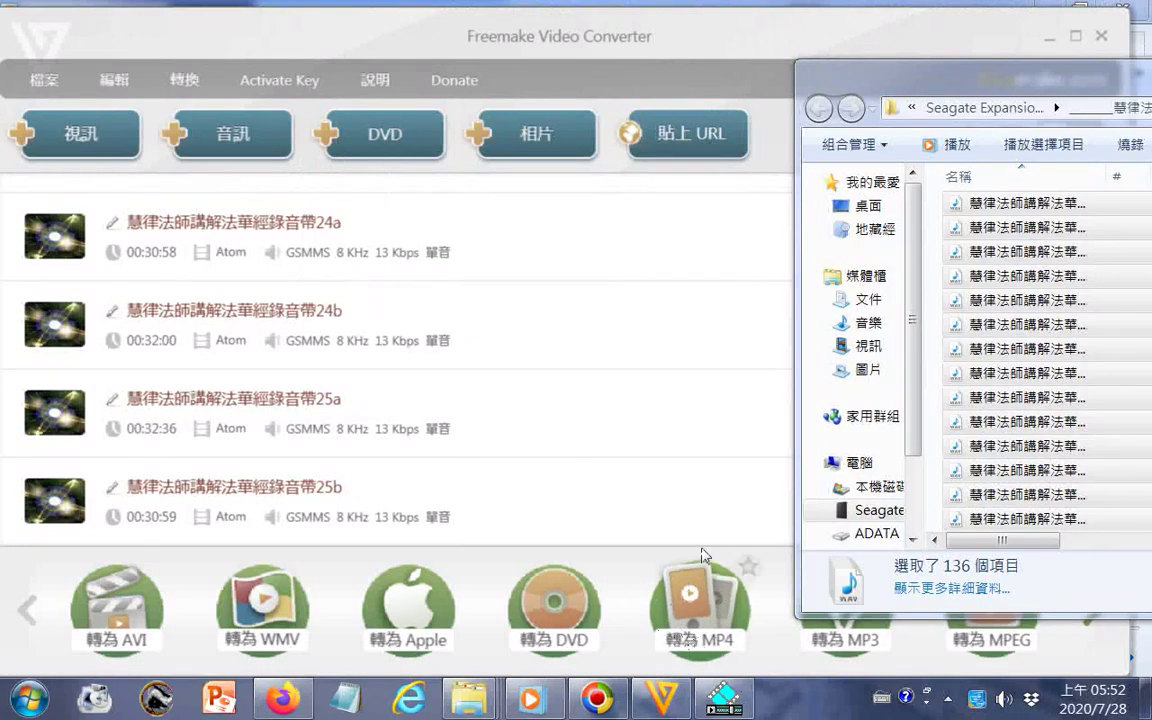
Step: Choose MP4 as the output format for the listed recordings and open the output folder browser
{"action": "left_click", "coordinate": [702, 598]}
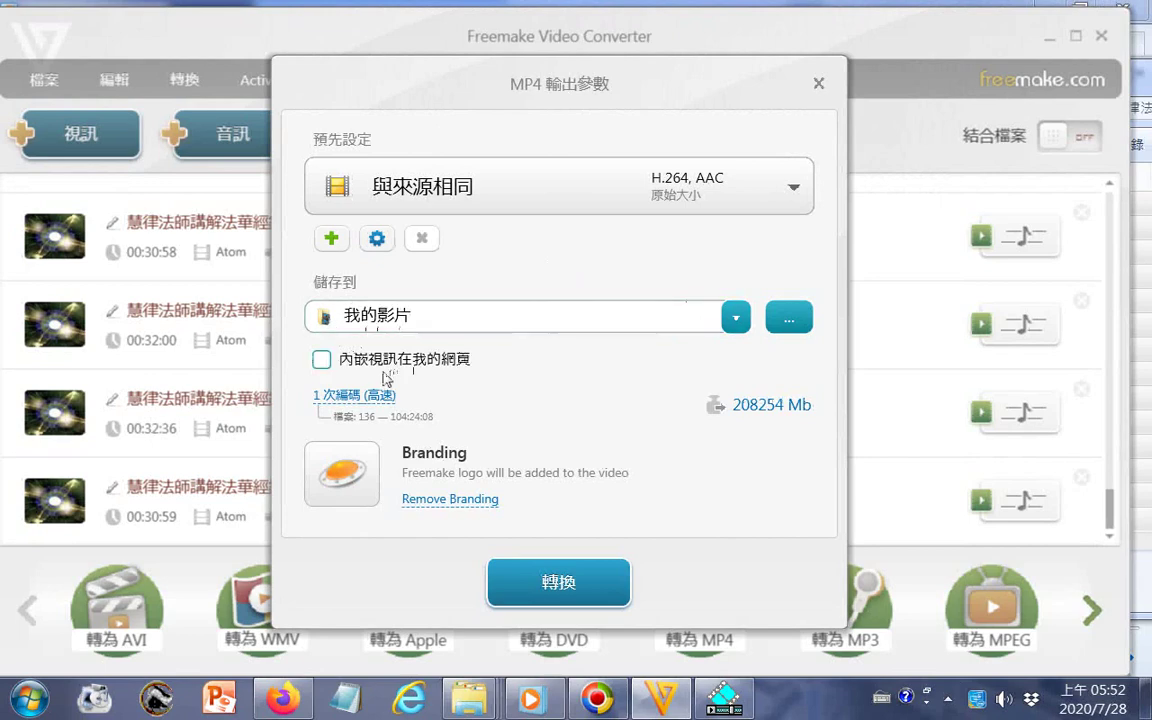
{"action": "left_click", "coordinate": [786, 318]}
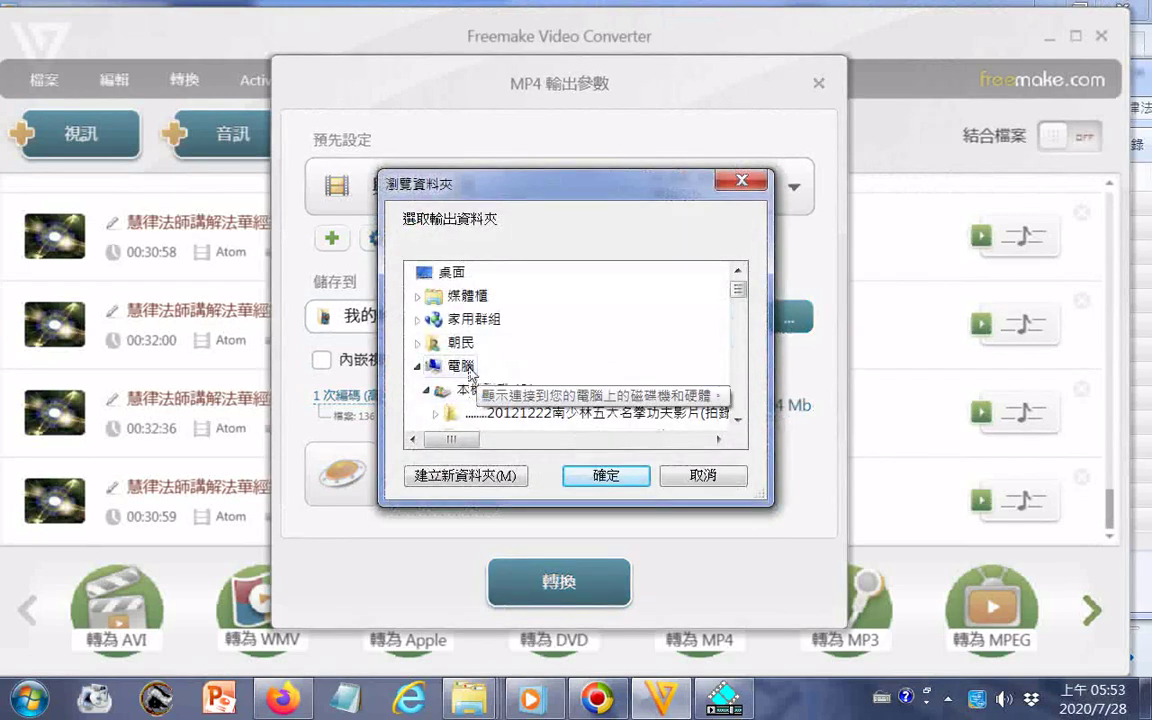
{"action": "left_click", "coordinate": [470, 374]}
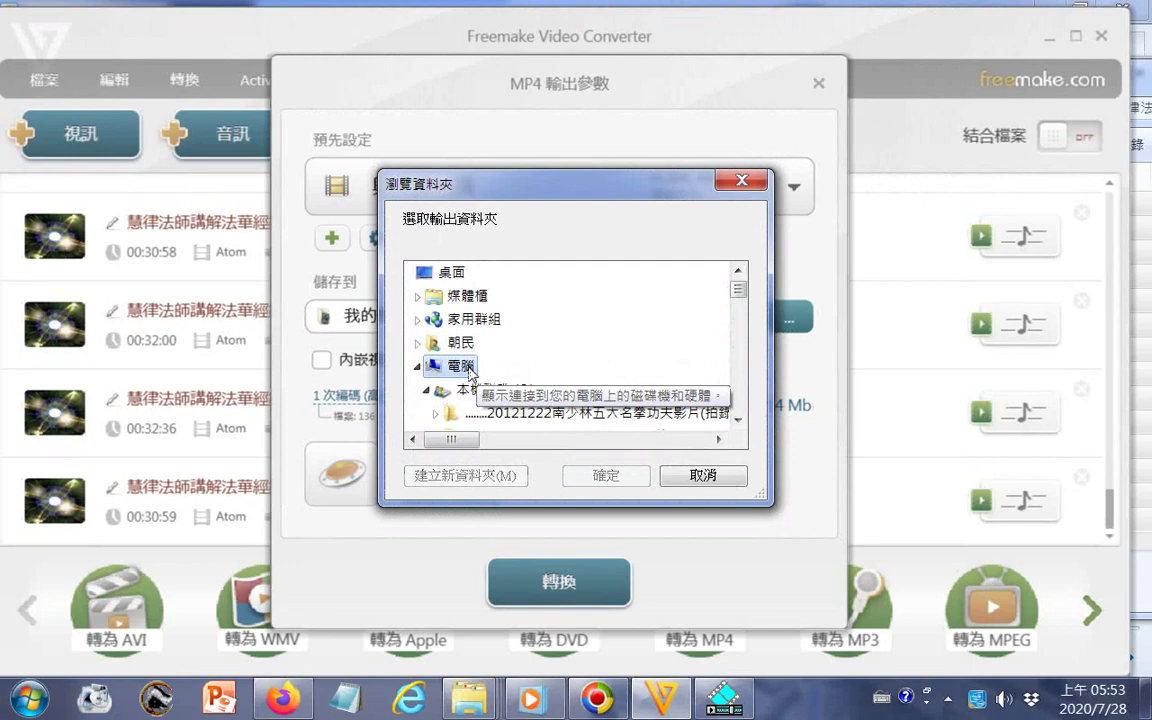
{"action": "double_click", "coordinate": [436, 368]}
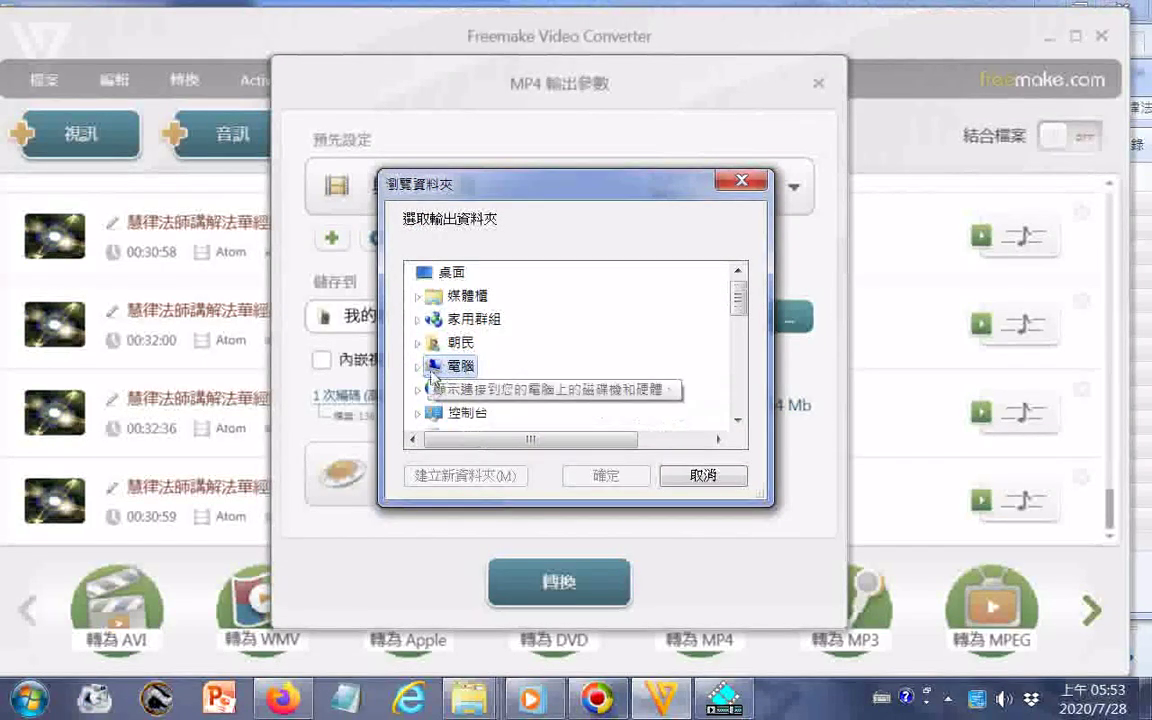
{"action": "left_click", "coordinate": [419, 369]}
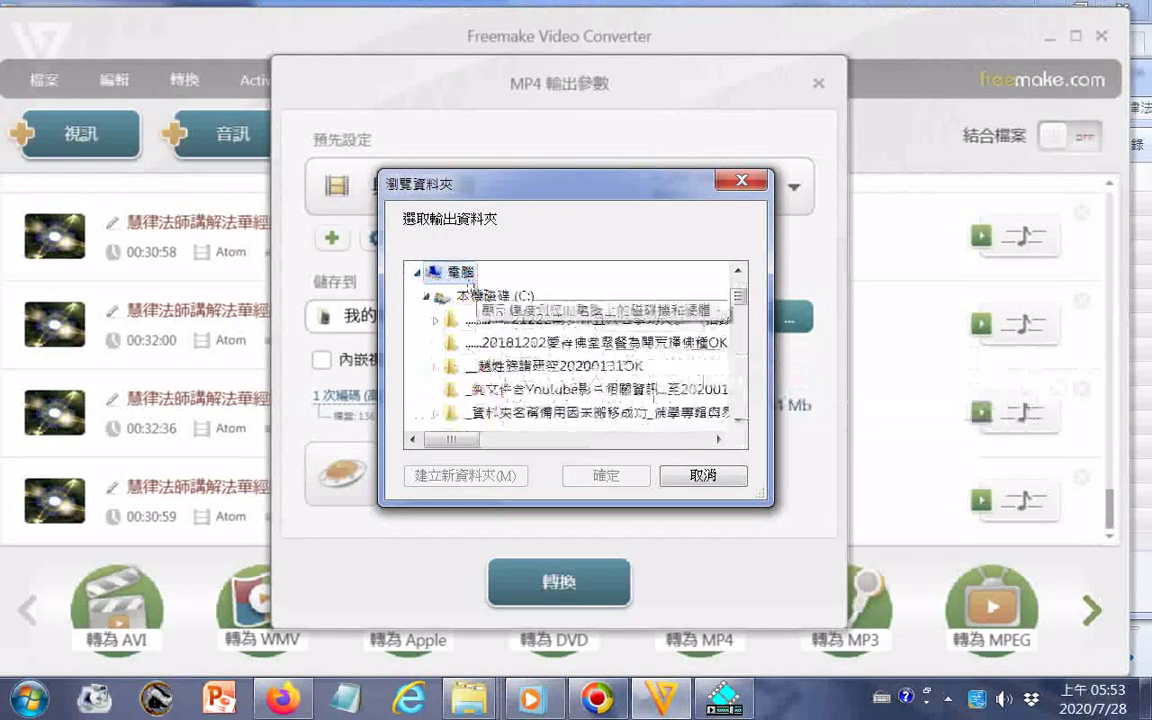
{"action": "left_click", "coordinate": [419, 274]}
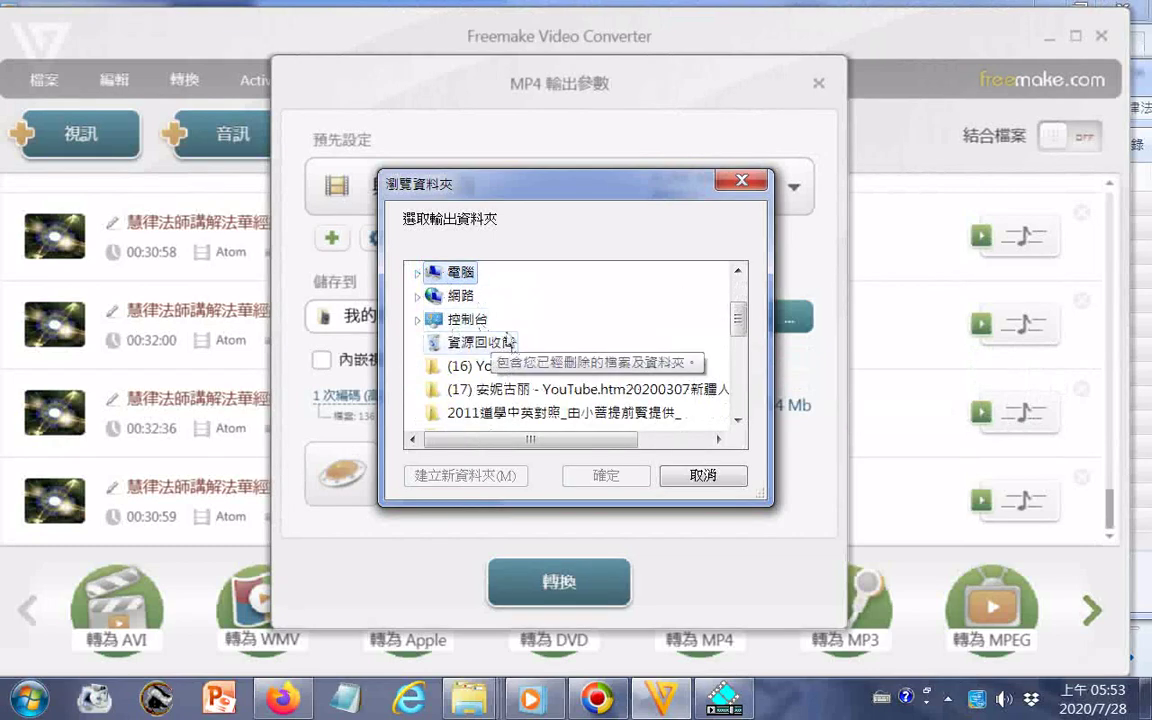
{"action": "left_click_drag", "start_coordinate": [737, 322], "coordinate": [748, 292]}
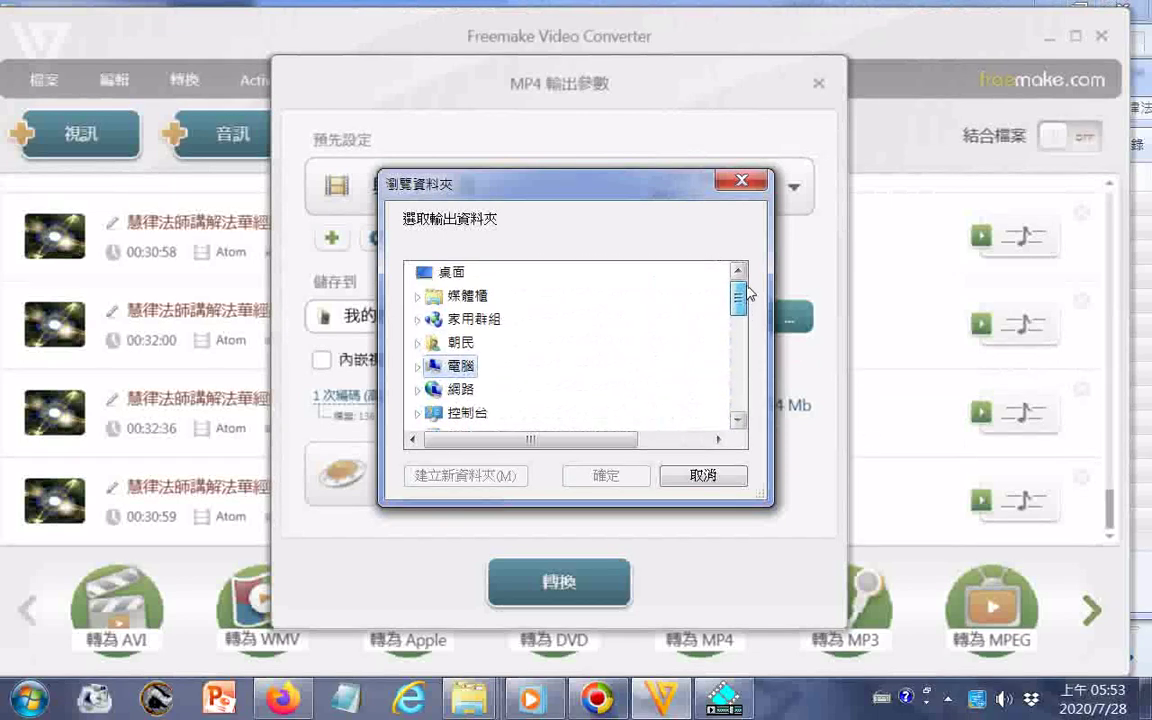
{"action": "double_click", "coordinate": [461, 366]}
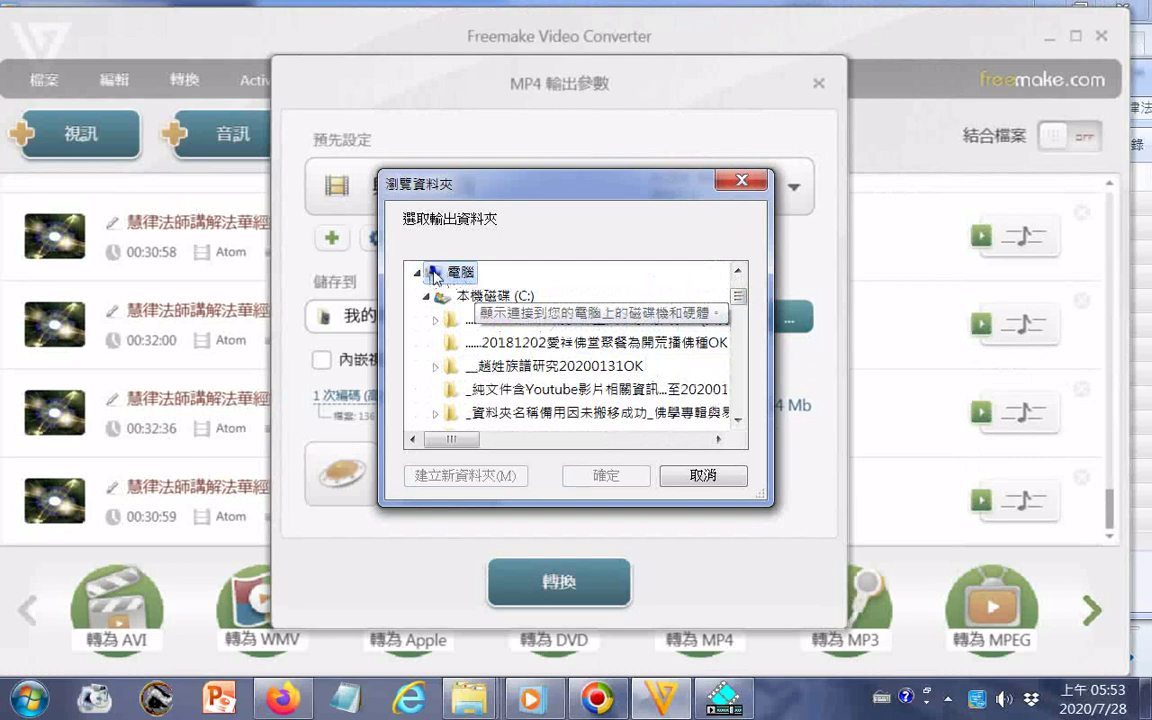
{"action": "double_click", "coordinate": [439, 274]}
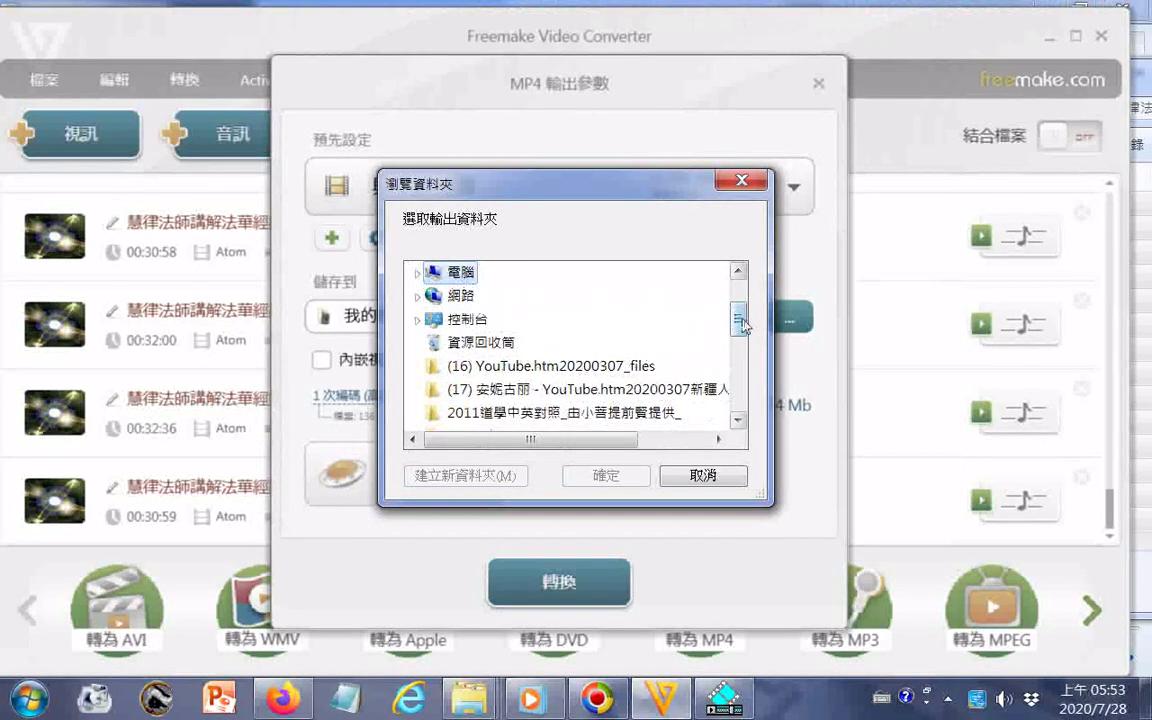
{"action": "mouse_move", "coordinate": [740, 321]}
{"action": "left_mouse_down"}
{"action": "mouse_move", "coordinate": [742, 340]}
{"action": "mouse_move", "coordinate": [748, 316]}
{"action": "left_mouse_up"}
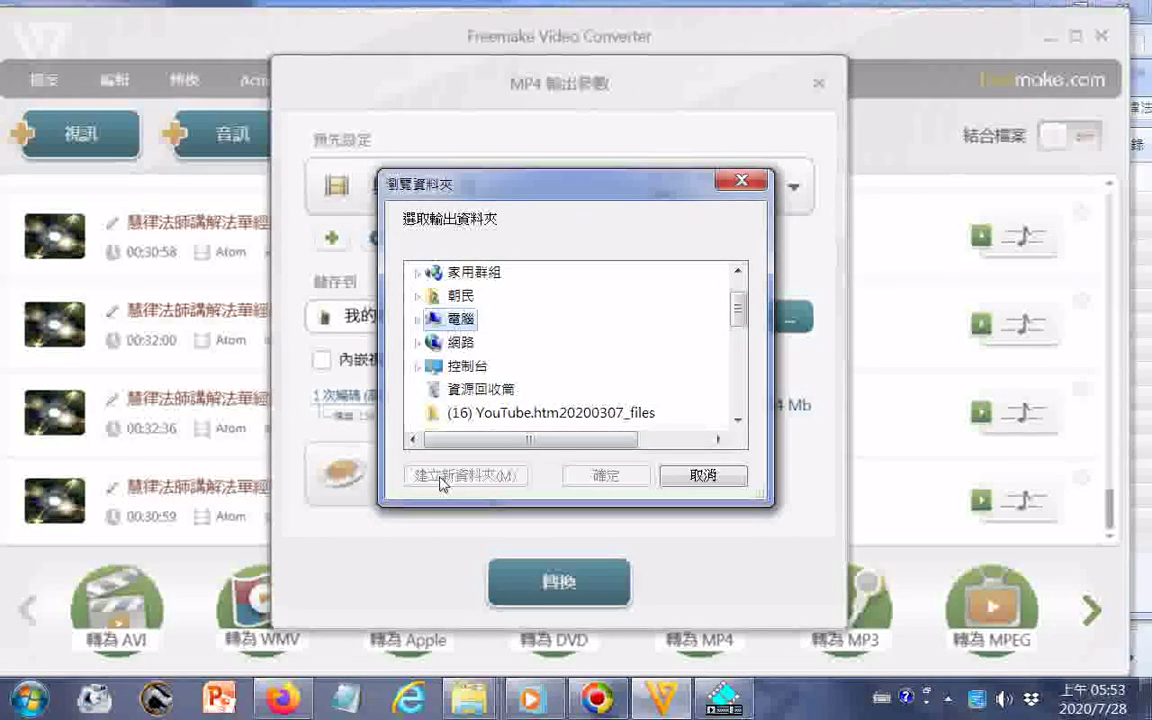
{"action": "double_click", "coordinate": [431, 319]}
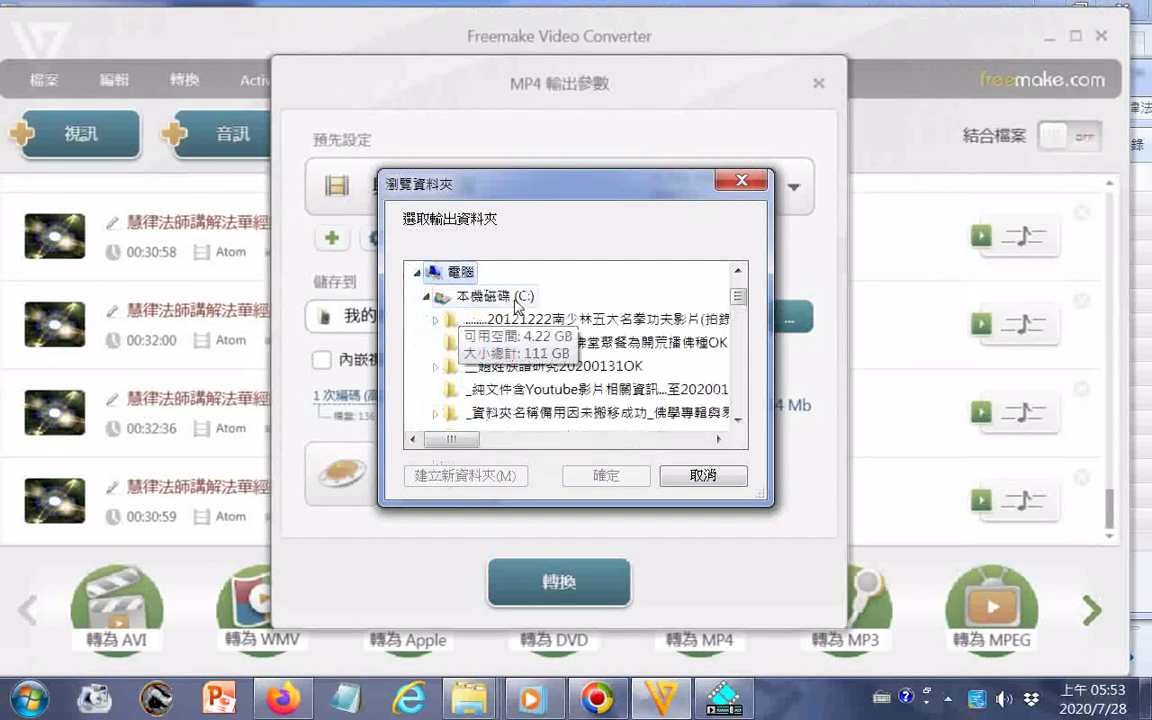
Step: Select Seagate Expansion Drive (D:) as the location in the output folder browser
{"action": "scroll", "coordinate": [552, 313], "scroll_direction": "down", "scroll_amount": 10}
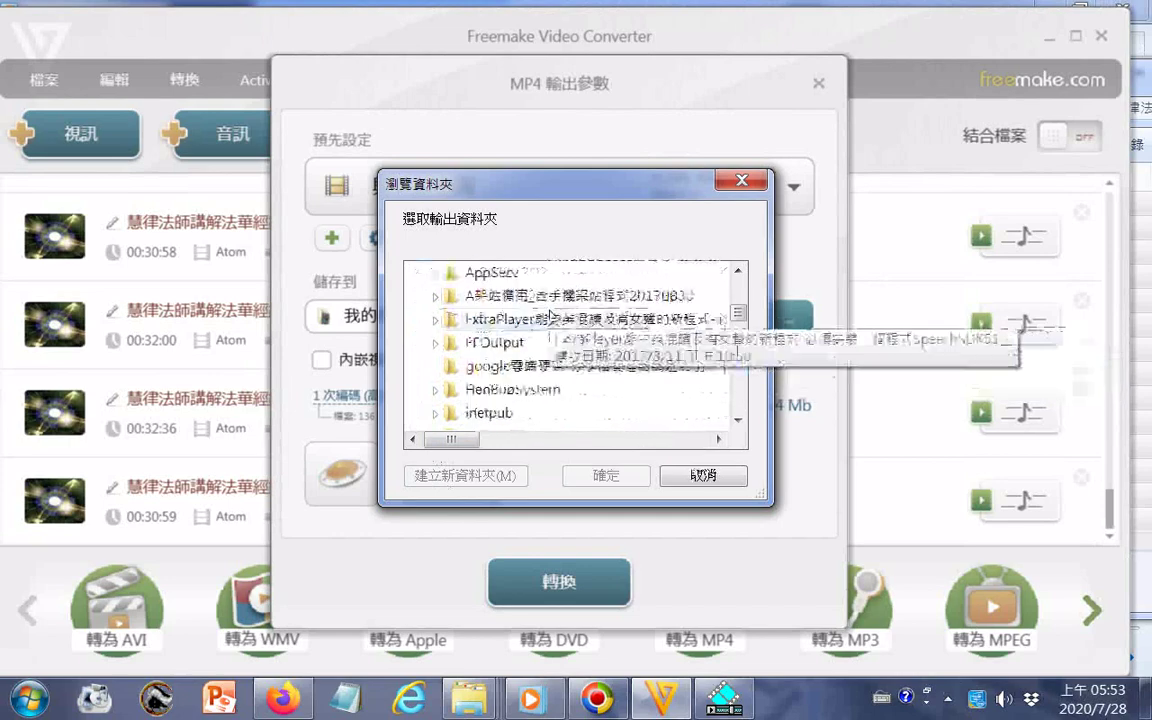
{"action": "scroll", "coordinate": [737, 342], "scroll_direction": "down", "scroll_amount": 10}
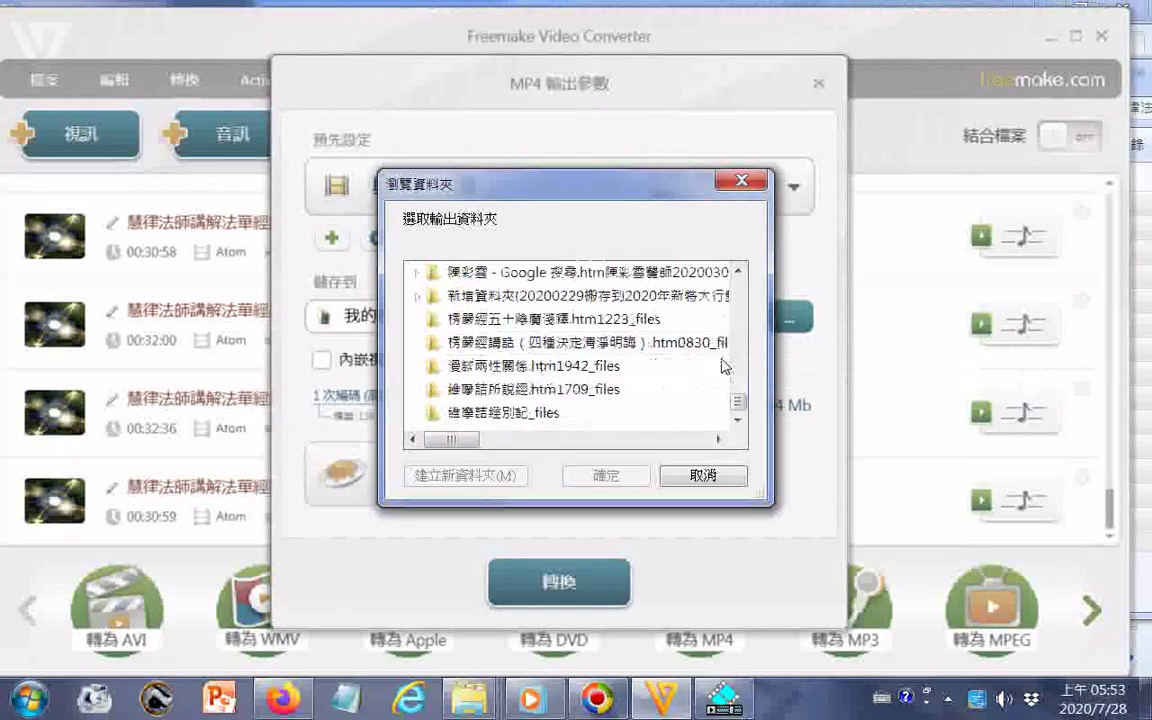
{"action": "scroll", "coordinate": [739, 405], "scroll_direction": "up", "scroll_amount": 1}
{"action": "left_click_drag", "start_coordinate": [739, 405], "coordinate": [738, 362]}
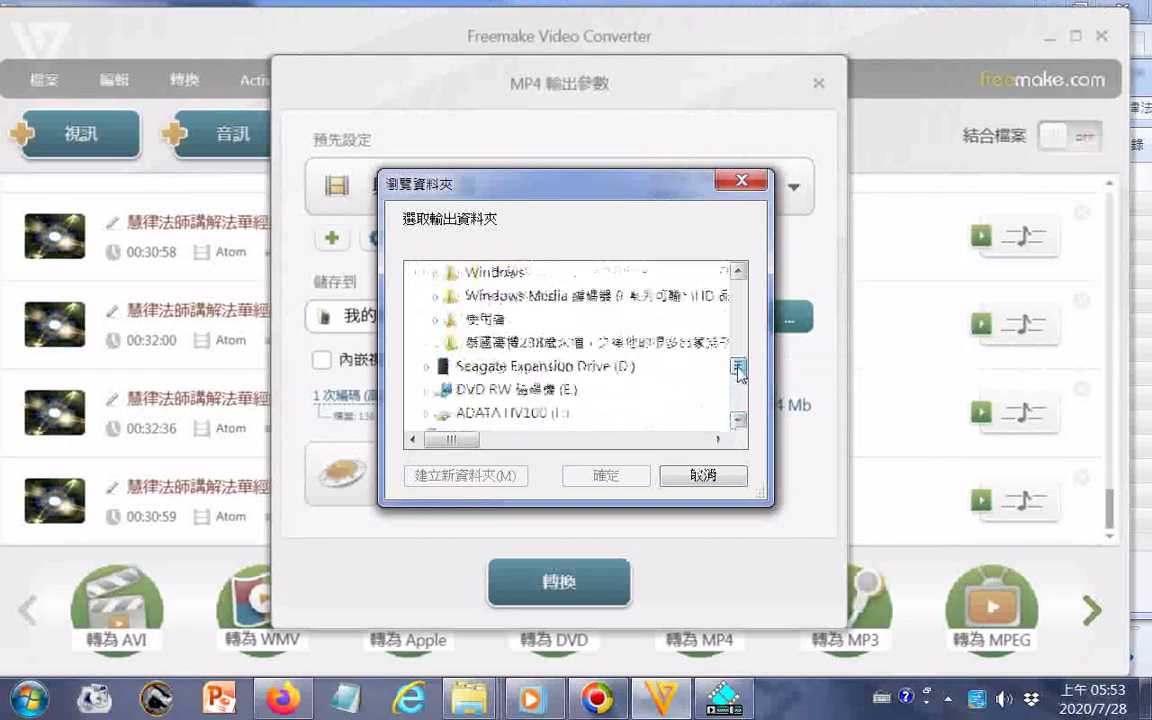
{"action": "left_click", "coordinate": [502, 370]}
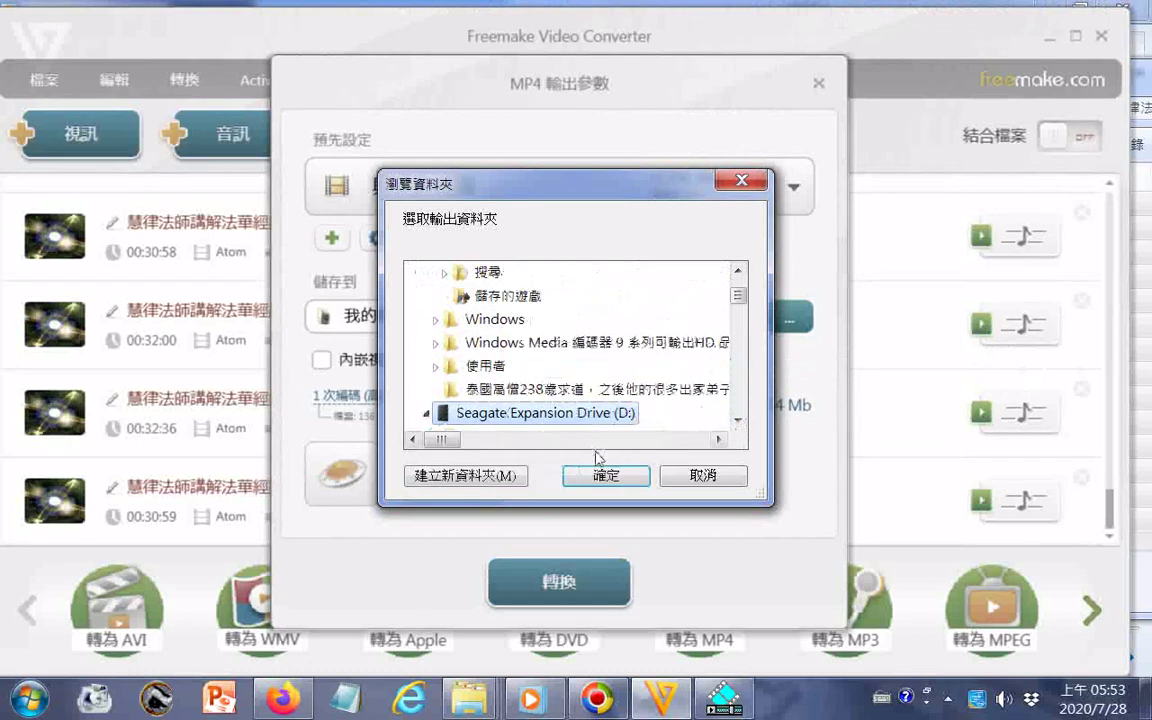
Step: Create a new folder named 12345 on the D: drive and set it as the output folder
{"action": "left_click", "coordinate": [481, 476]}
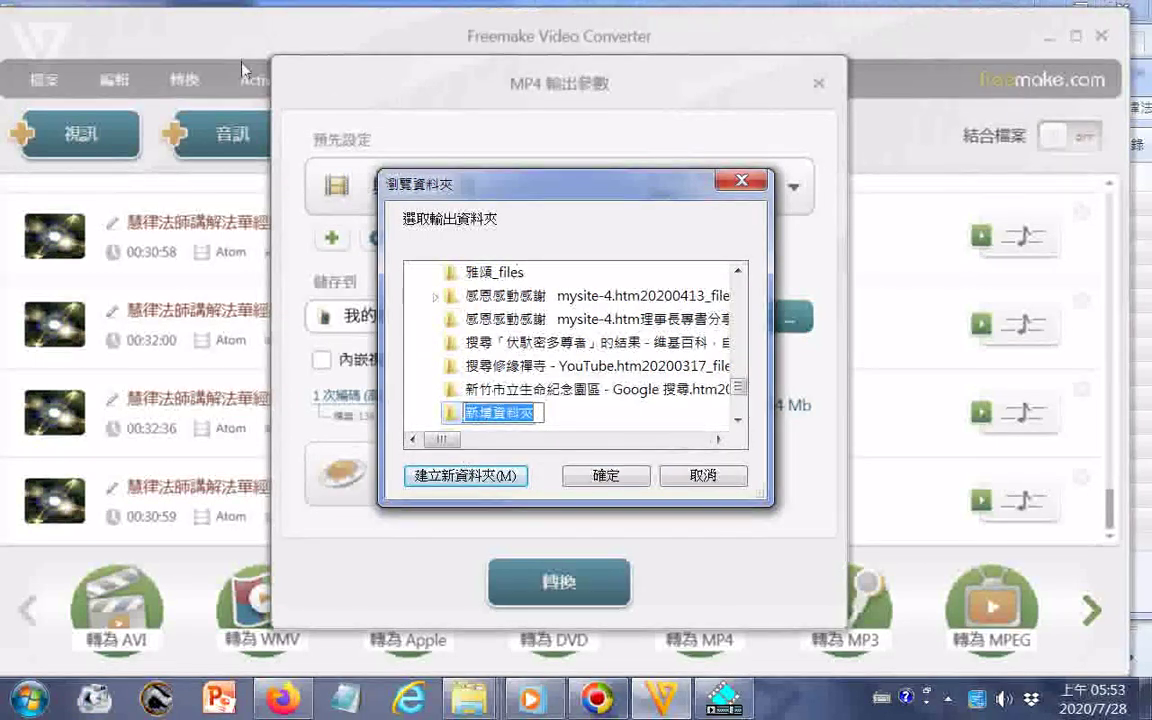
{"action": "type", "text": "12345"}
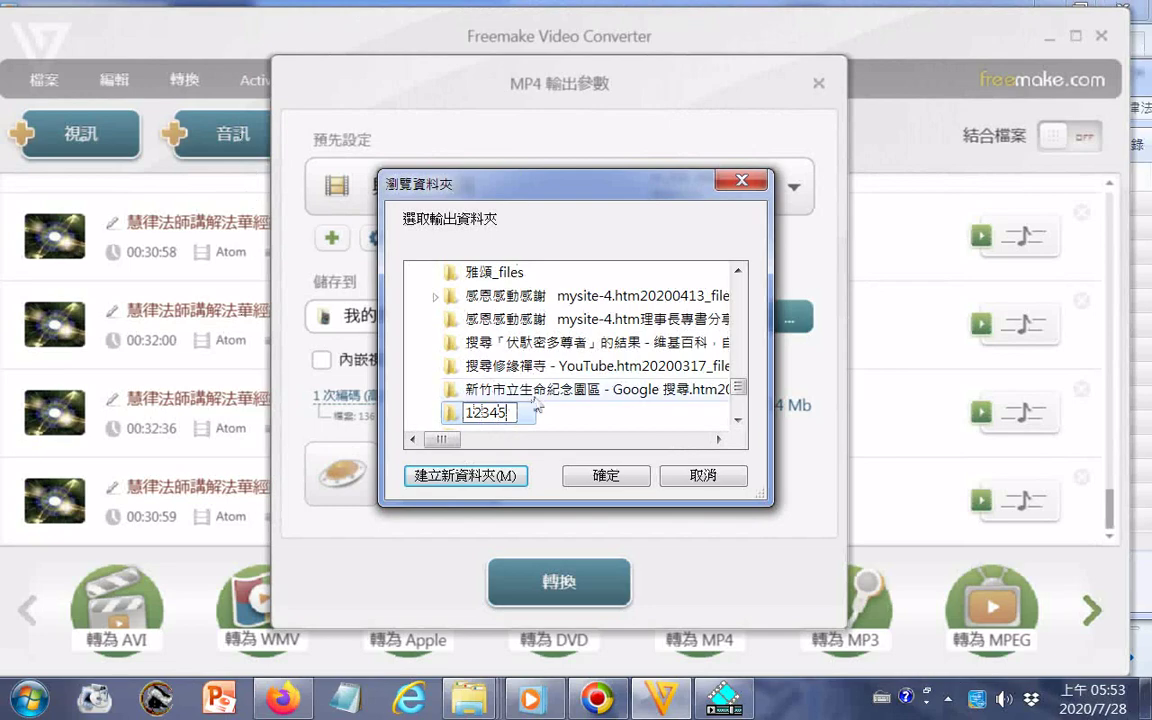
{"action": "key", "text": "Return"}
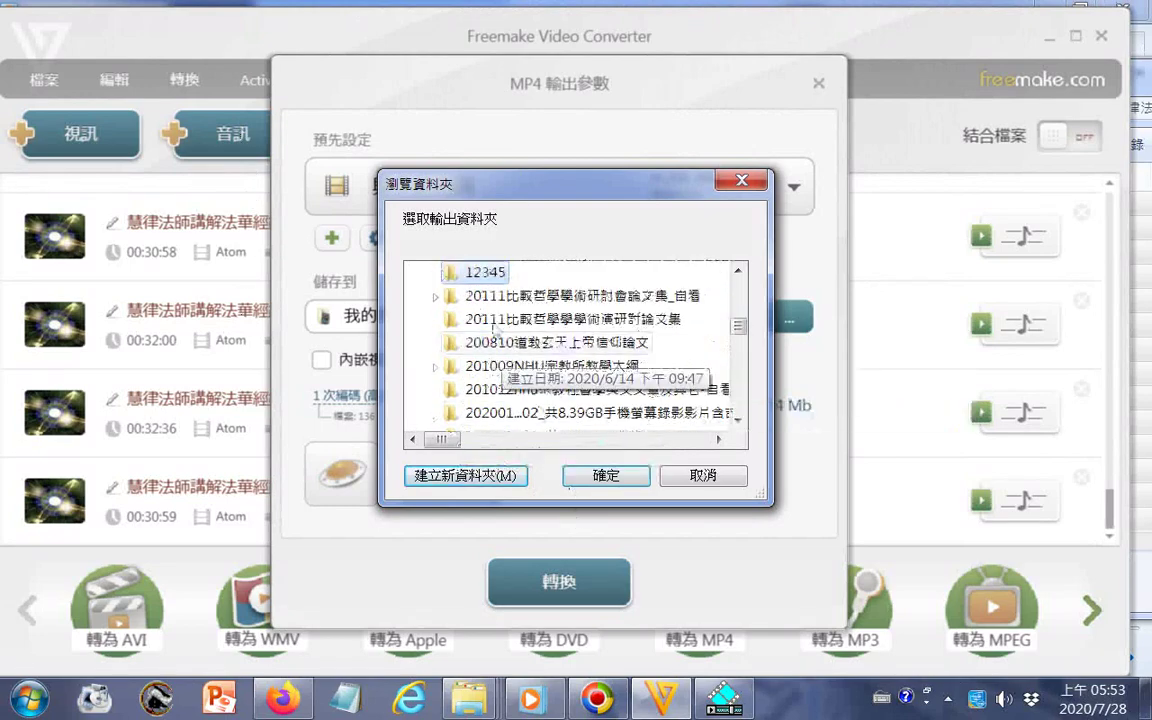
{"action": "left_click", "coordinate": [491, 280]}
{"action": "left_click", "coordinate": [606, 475]}
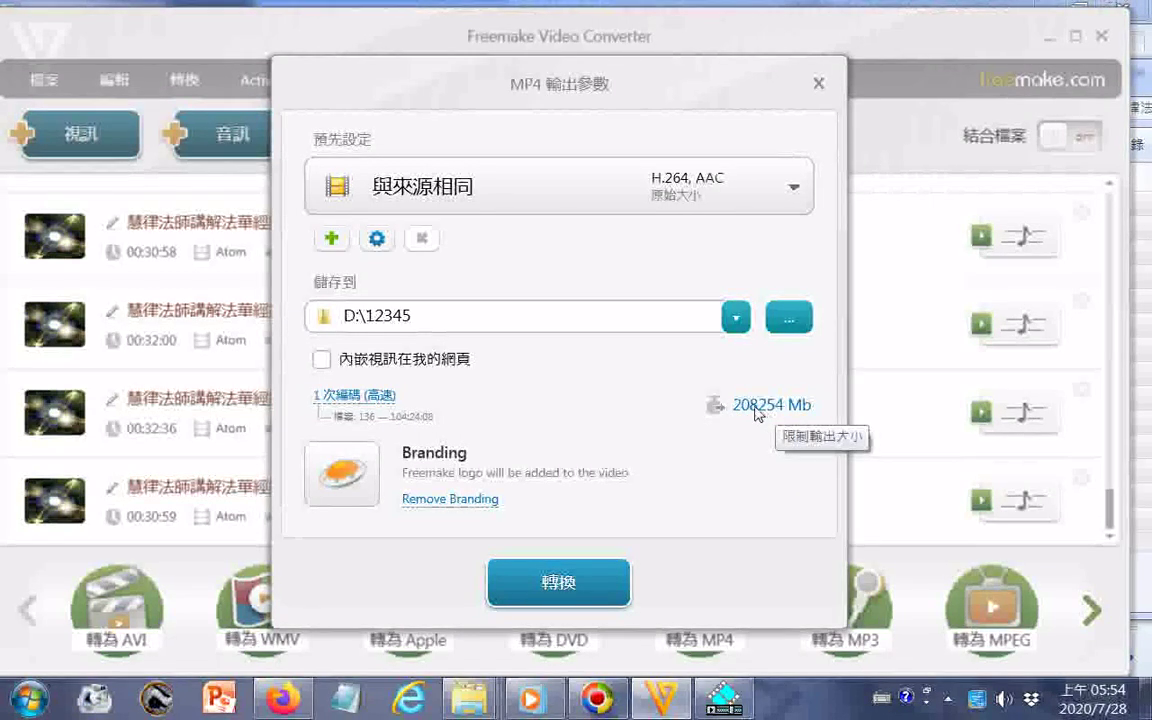
Step: Start the MP4 conversion and continue with the Freemake logo added to the videos
{"action": "left_click", "coordinate": [550, 584]}
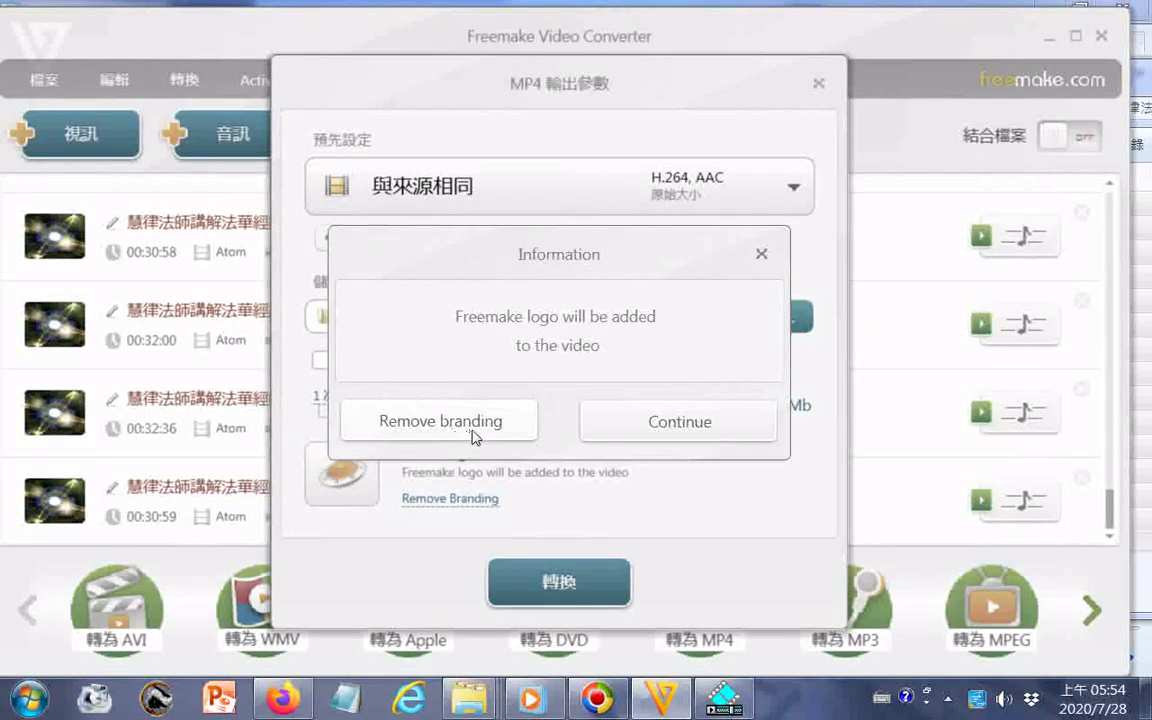
{"action": "left_click", "coordinate": [669, 432]}
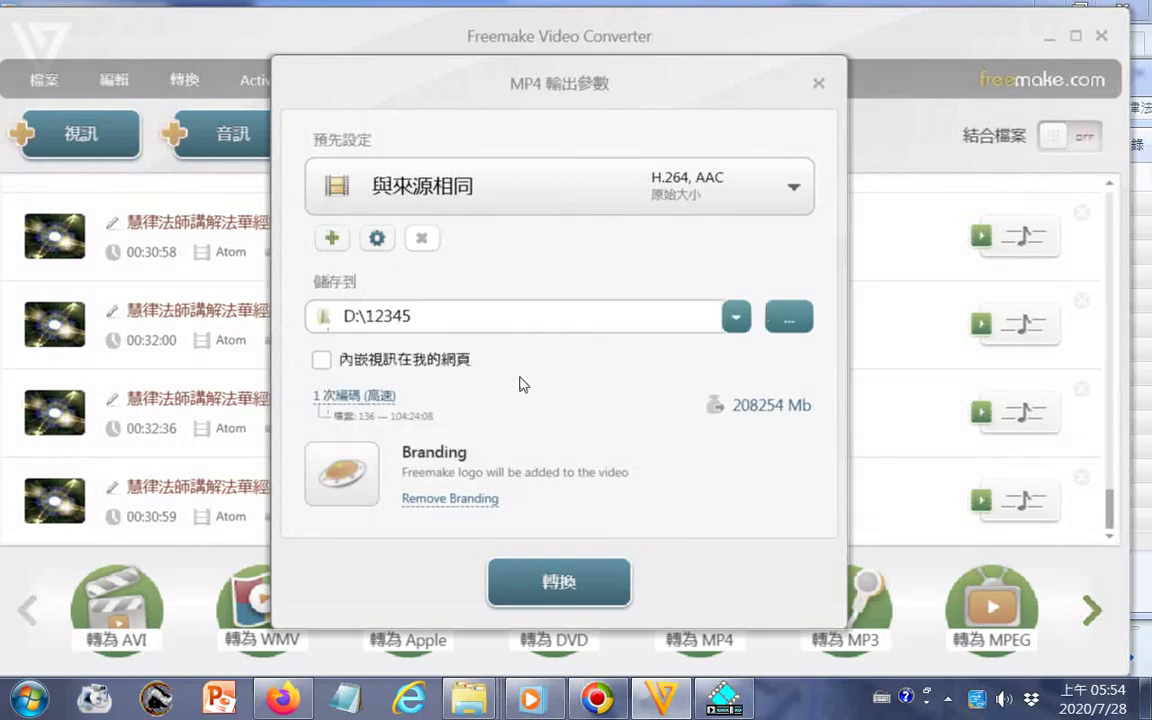
{"action": "key", "text": "Escape"}
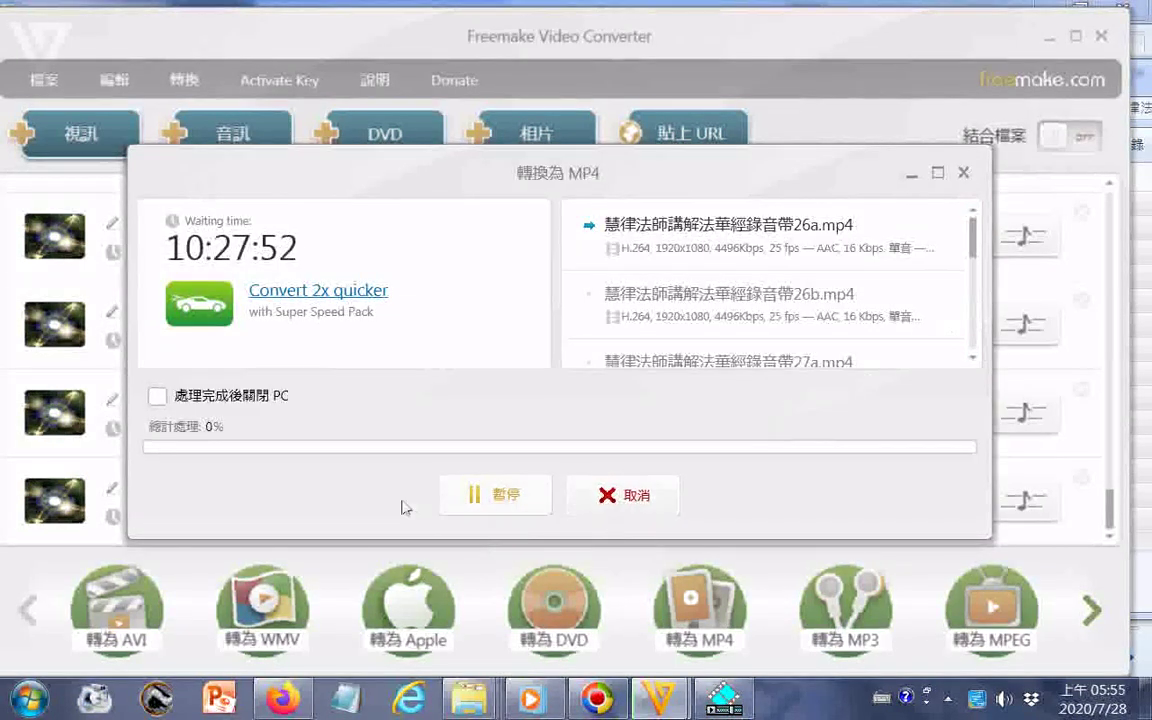
Step: Switch to File Explorer, open folder 12345 on Seagate Expansion Drive (D:) and preview the 26a.mp4 output file
{"action": "mouse_move", "coordinate": [490, 685]}
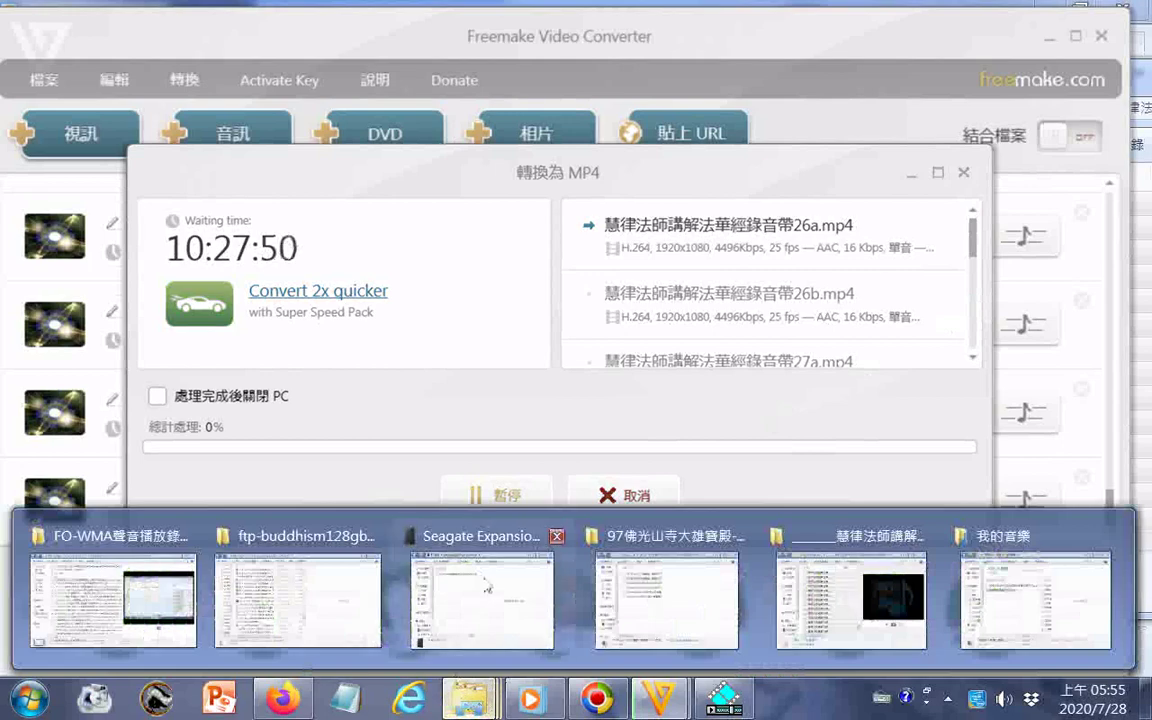
{"action": "left_click", "coordinate": [494, 540]}
{"action": "left_click", "coordinate": [259, 202]}
{"action": "double_click", "coordinate": [259, 202]}
{"action": "left_click", "coordinate": [266, 212]}
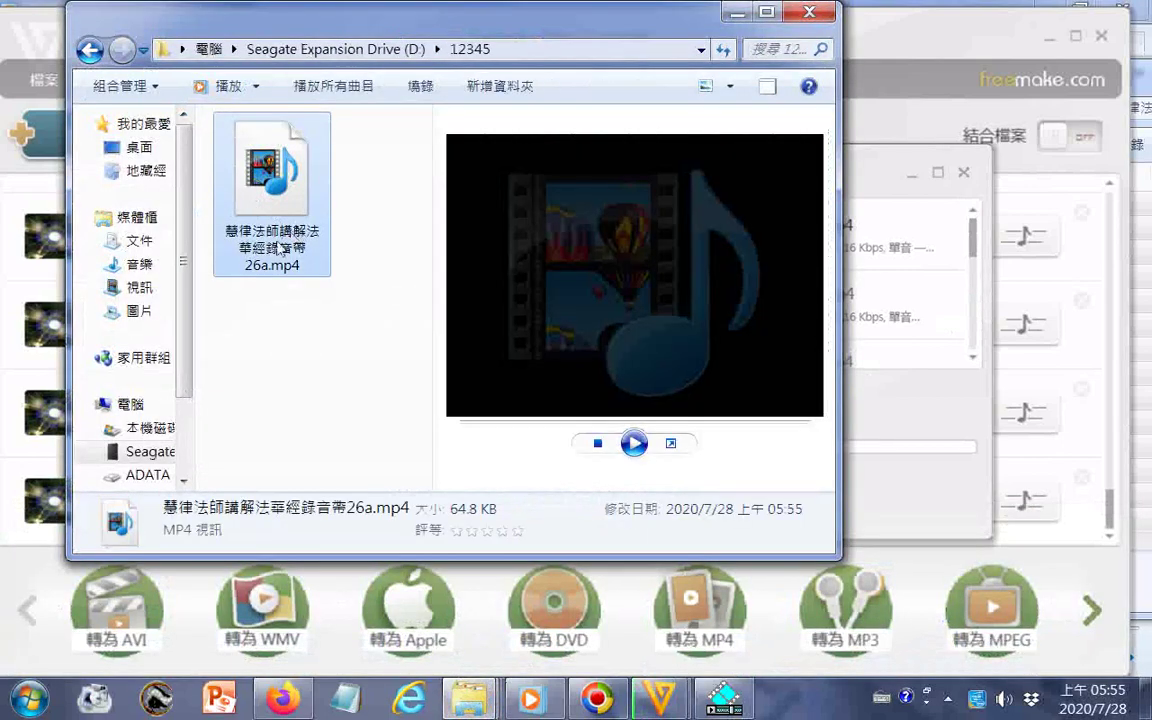
{"action": "left_click", "coordinate": [634, 443]}
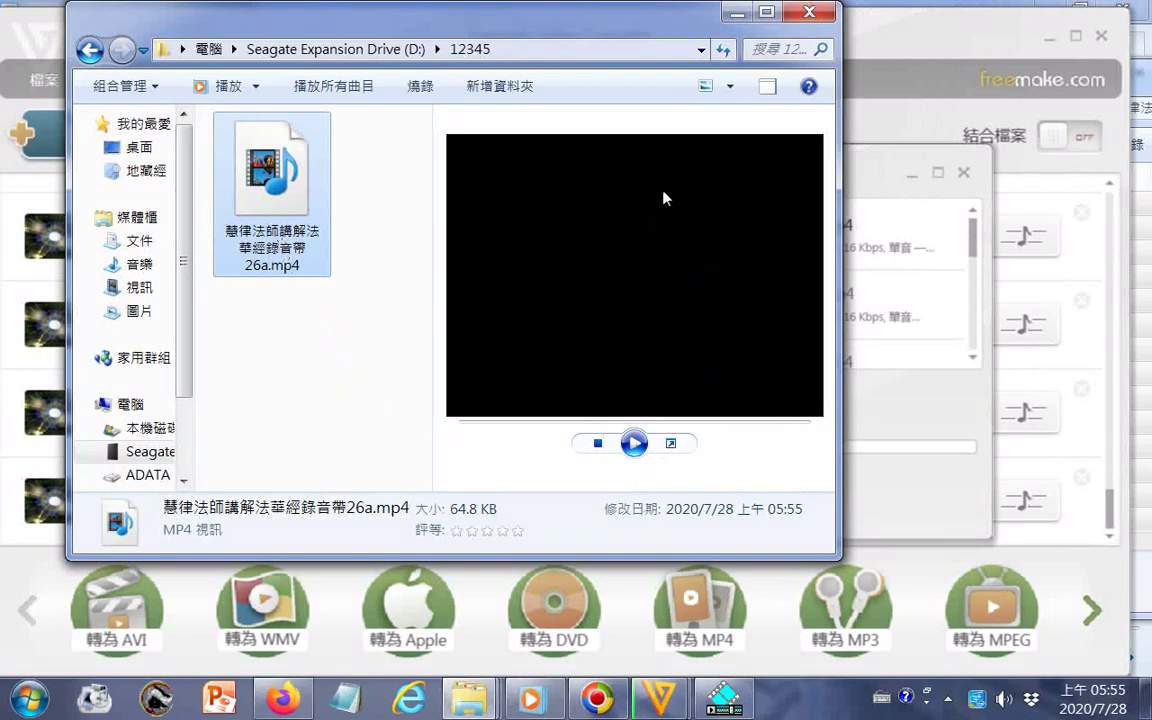
Step: Narrow the 12345 folder window and move it so the conversion's waiting time and file list are uncovered
{"action": "left_click_drag", "start_coordinate": [840, 300], "coordinate": [443, 312]}
{"action": "left_click_drag", "start_coordinate": [268, 34], "coordinate": [434, 396]}
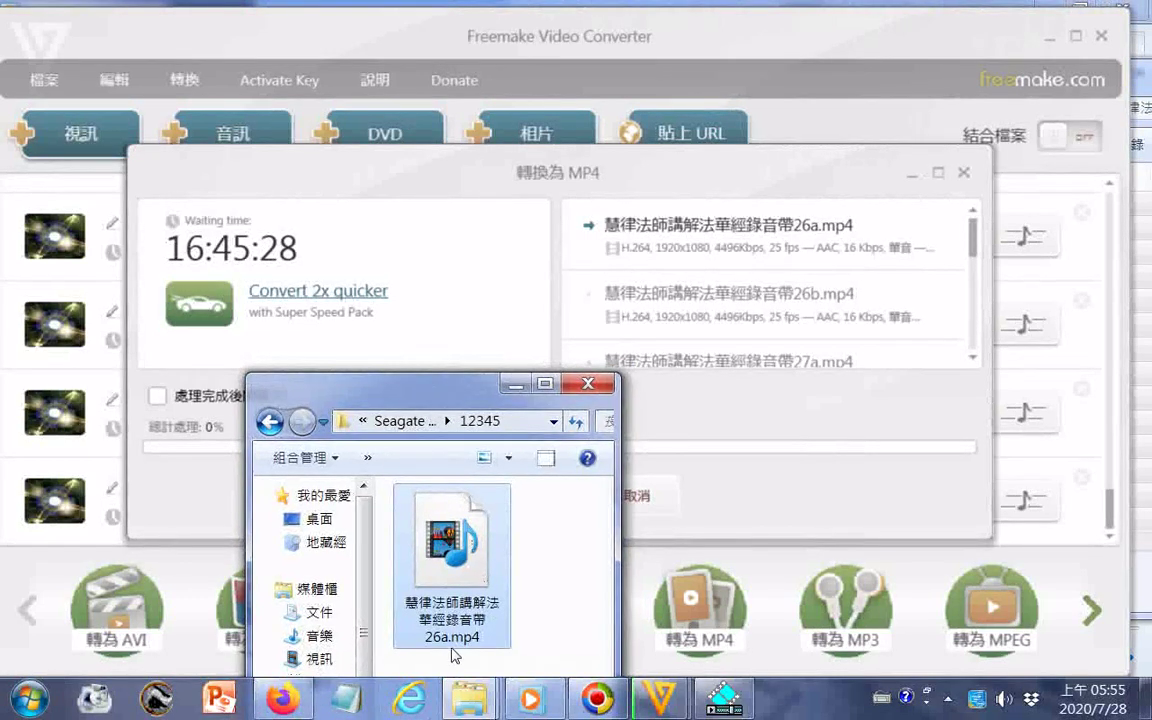